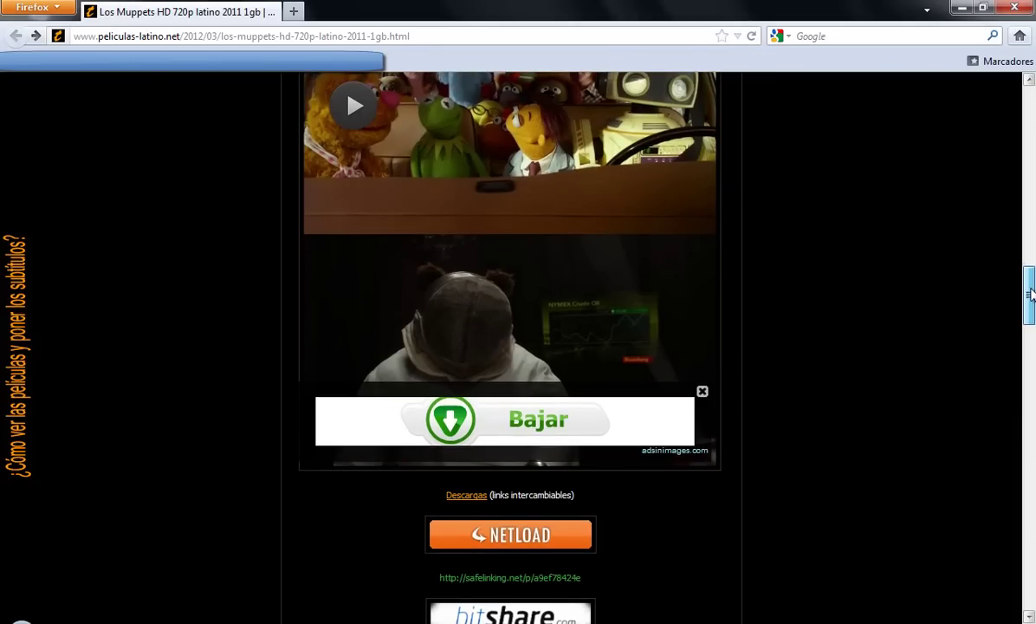
Step: Follow the safelinking.net link under the Netload banner and start downloading The.Muppets.2011.BRR720pLatino.mkv.rar
left_click_drag(1031, 295, 1031, 336)
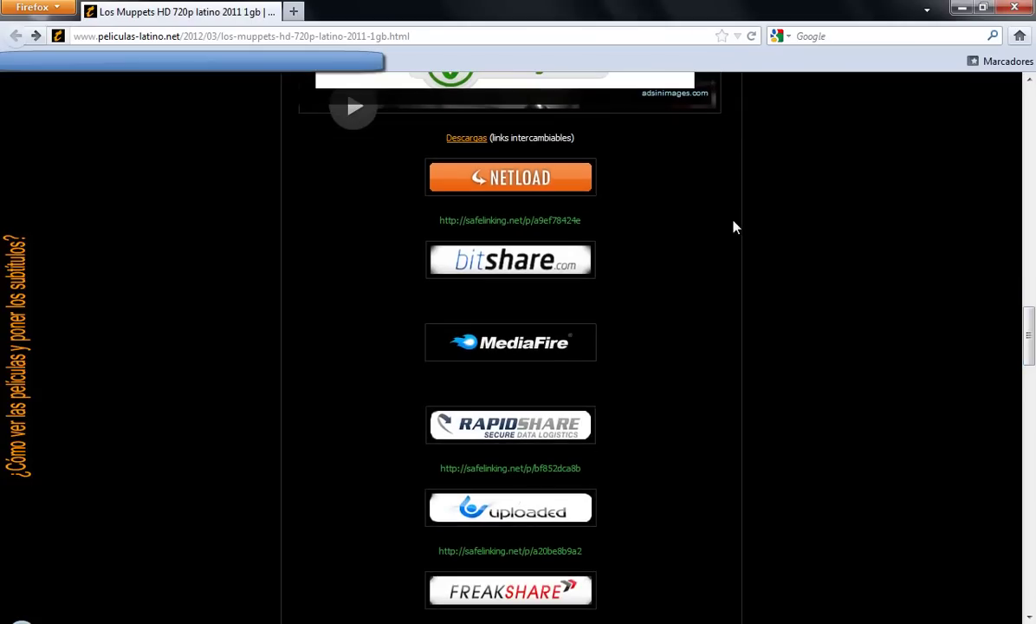
left_click(564, 222)
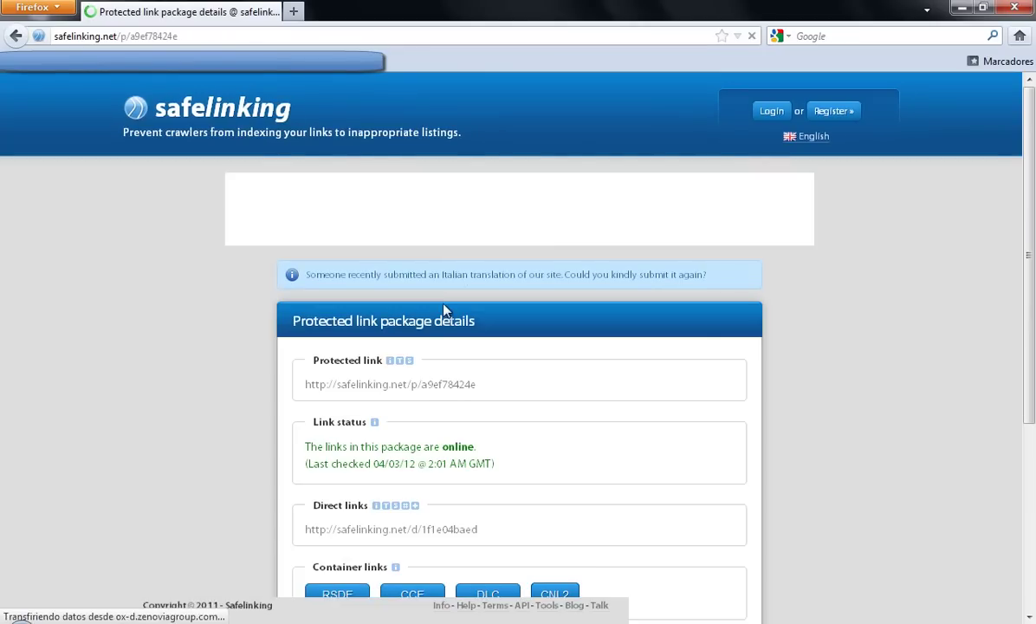
scroll(443, 242, "down", 5)
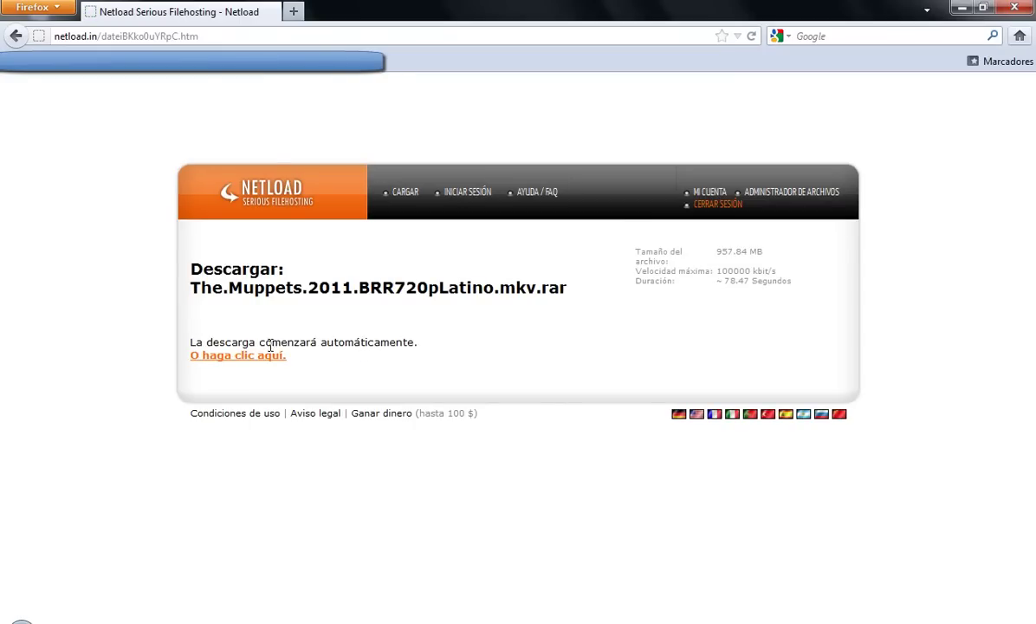
left_click(269, 359)
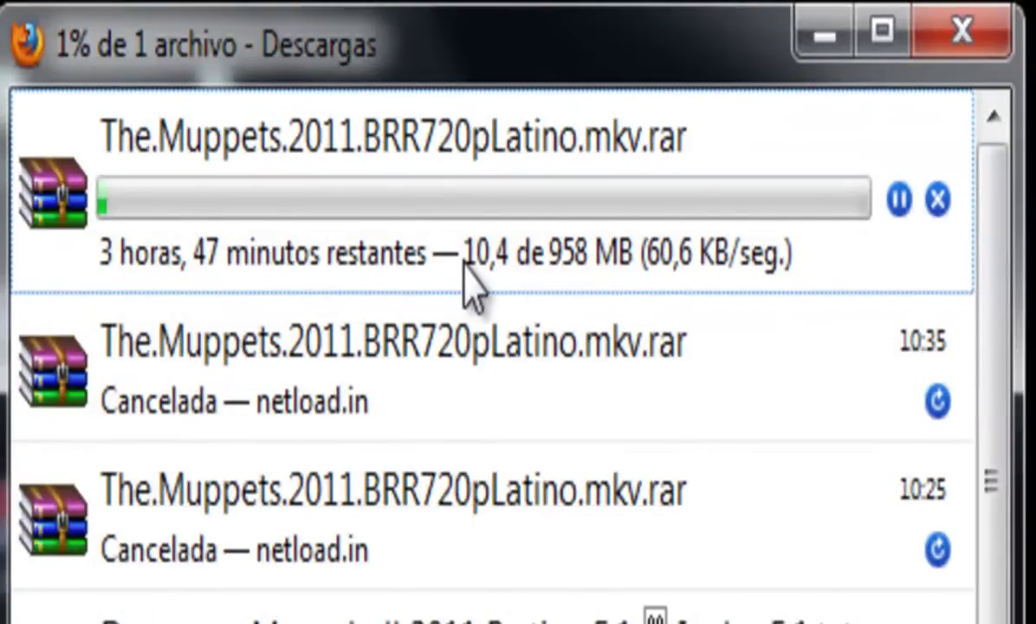
Step: Open the Descargas folder in the file explorer and locate The.Muppets.2011.BRR720pLatino.mkv.rar.part
key("super+e")
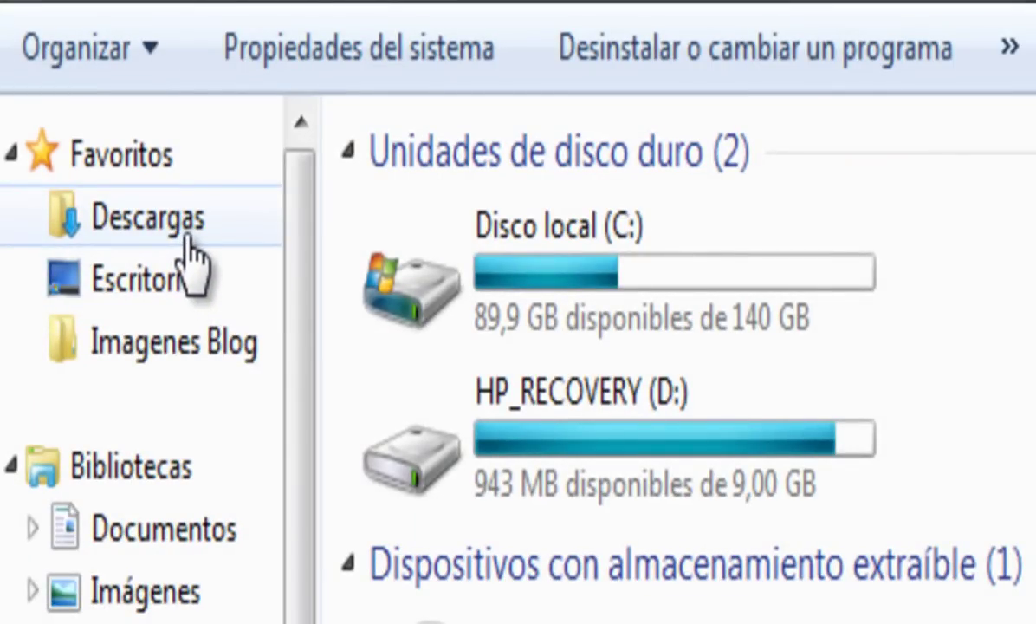
left_click(187, 245)
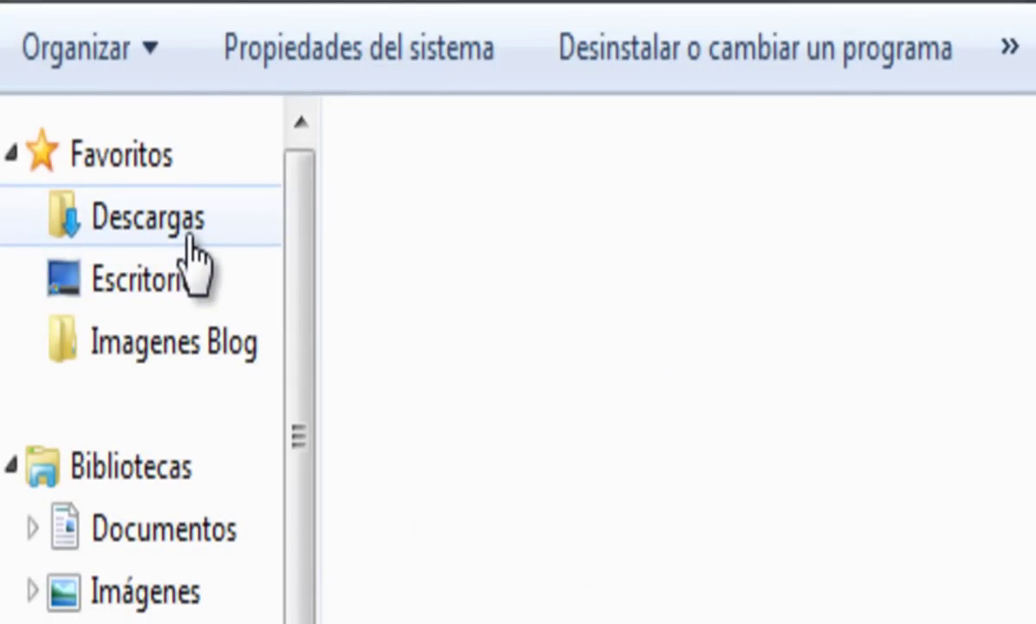
scroll(589, 390, "down", 1)
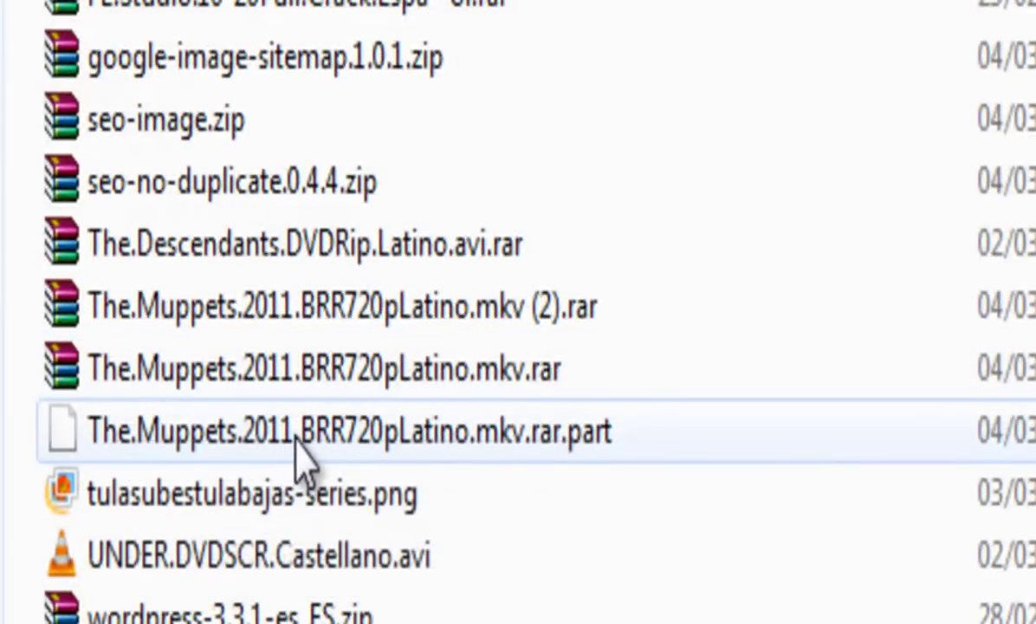
mouse_move(262, 440)
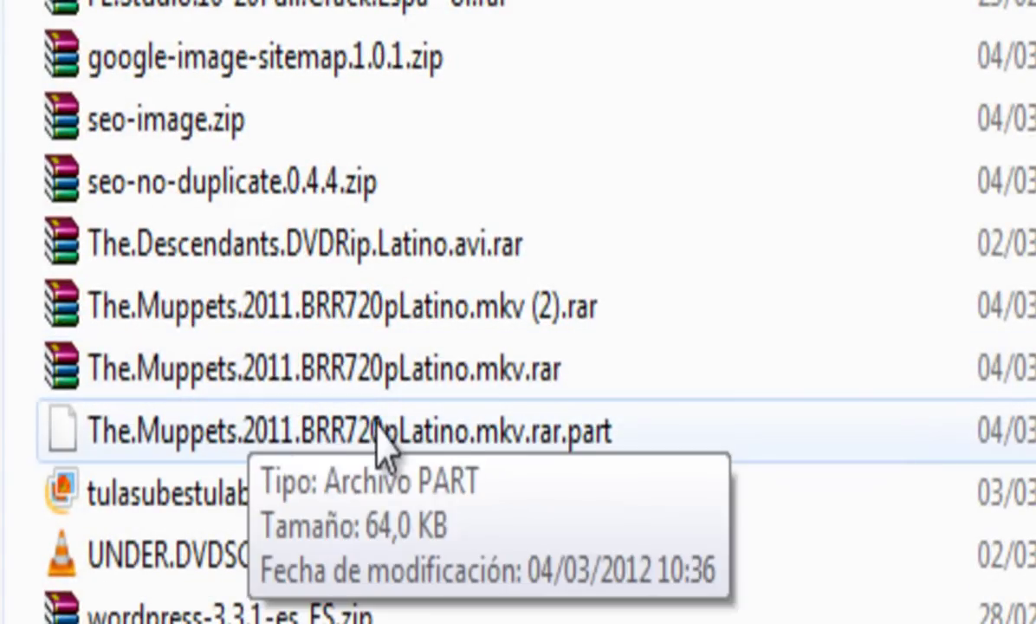
mouse_move(536, 371)
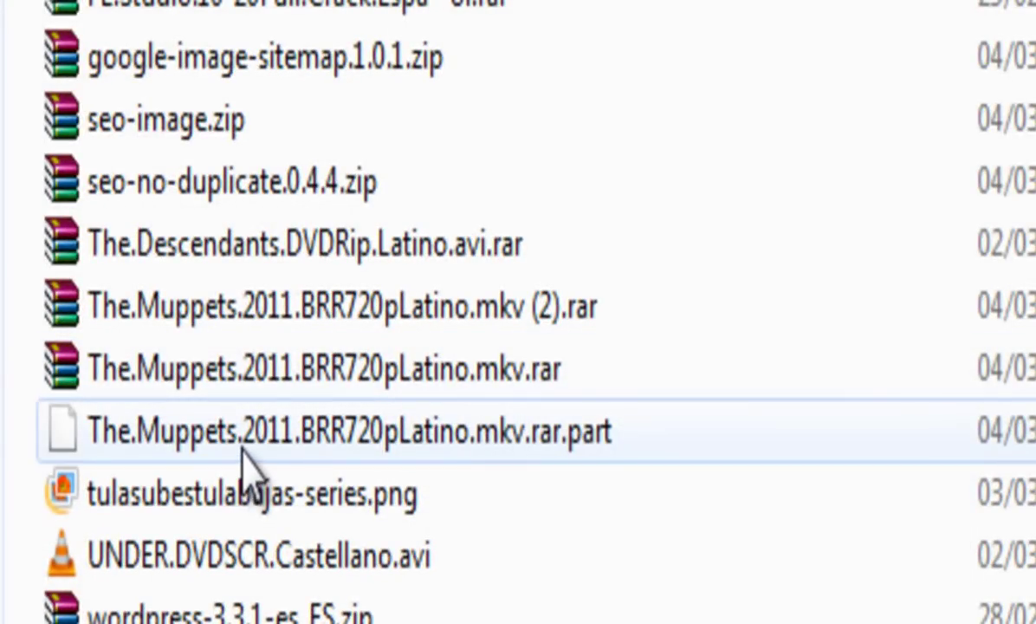
mouse_move(379, 446)
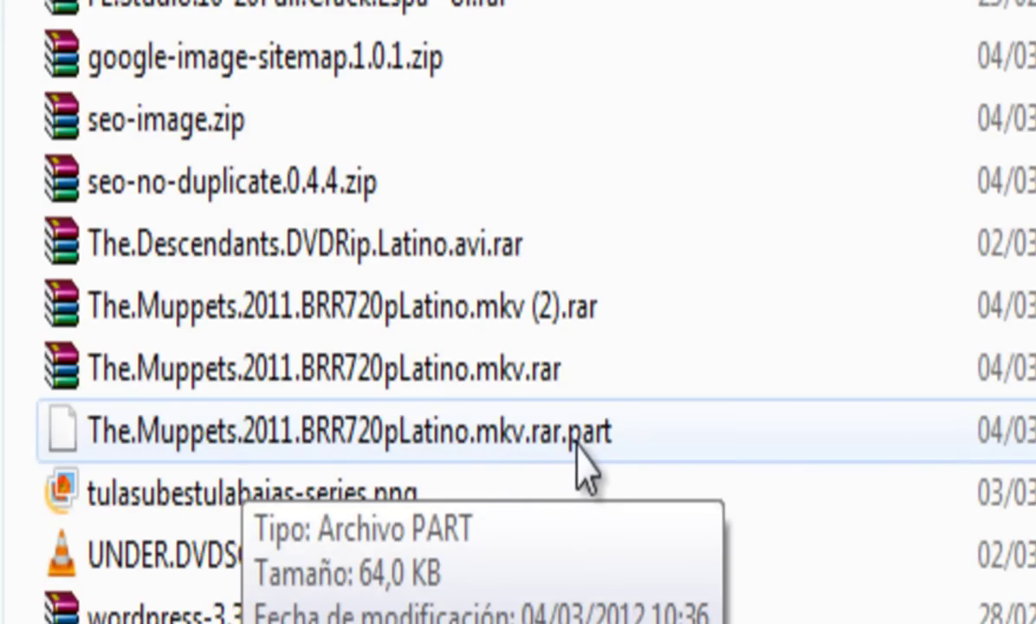
Step: Open the partial download The.Muppets.2011.BRR720pLatino.mkv.rar.part with the VLC media player shortcut on the desktop
double_click(122, 438)
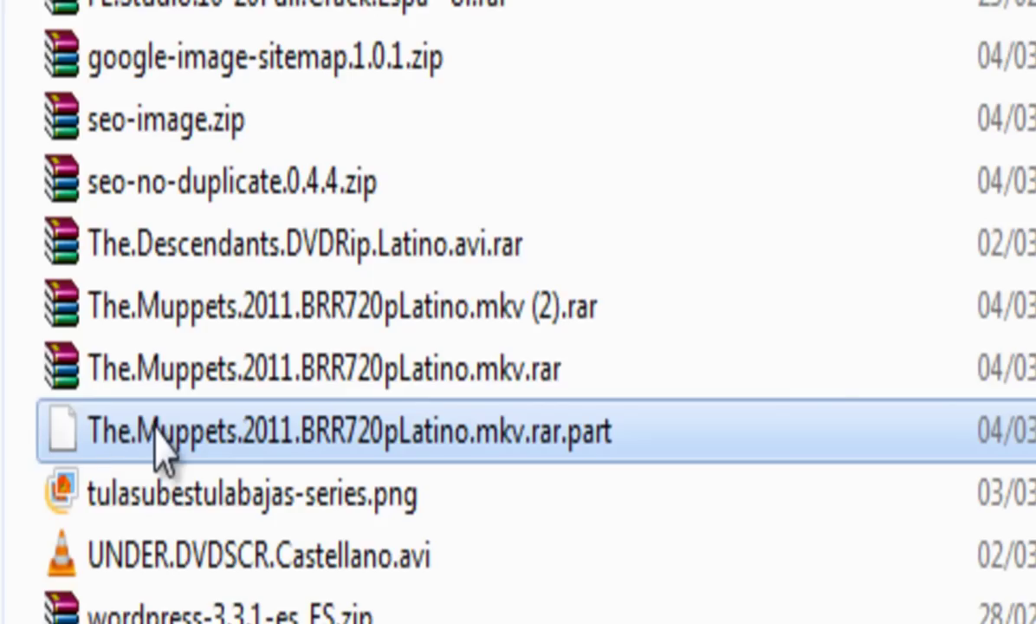
left_click(149, 431)
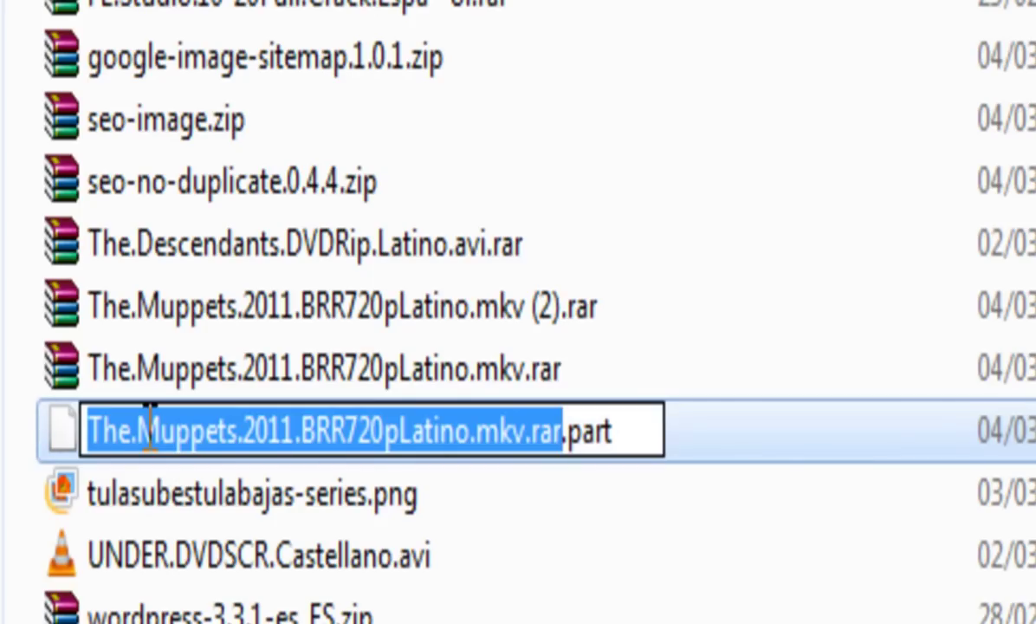
left_click(65, 441)
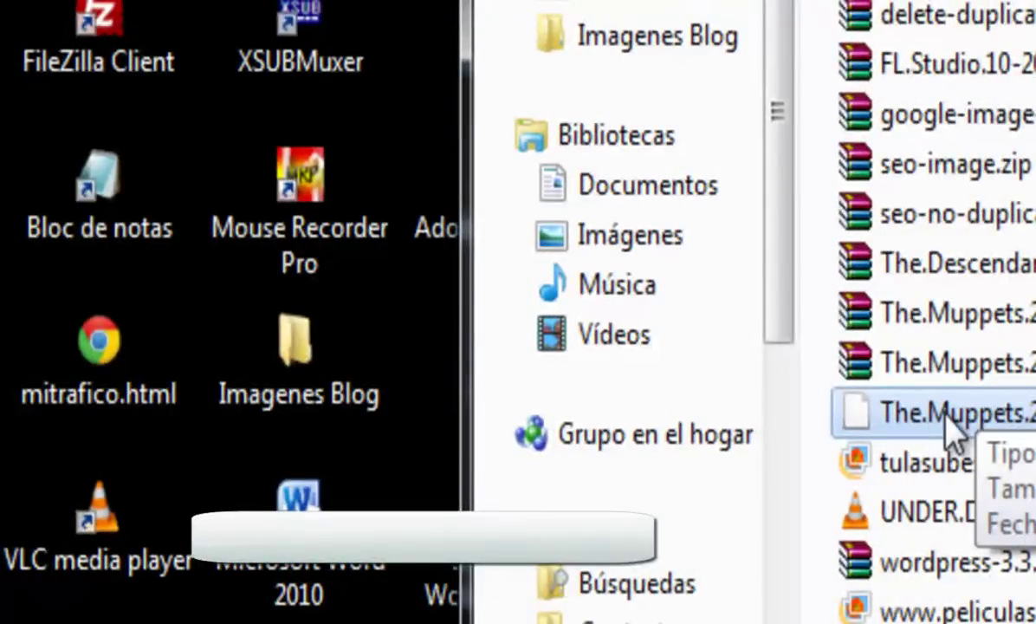
left_click_drag(886, 423, 117, 533)
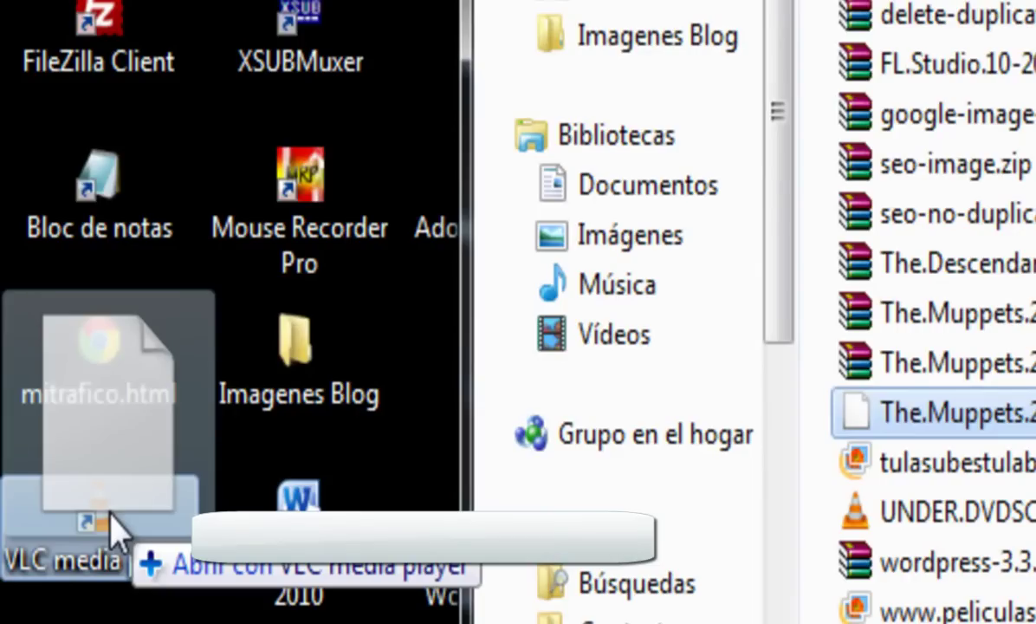
left_click_drag(111, 517, 123, 555)
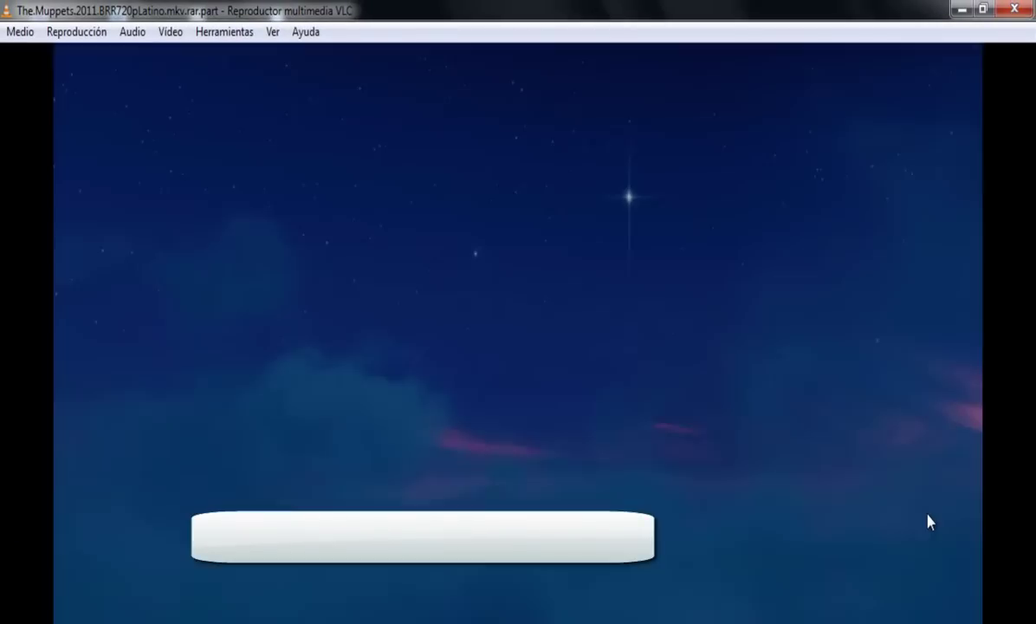
Step: Preview the partially downloaded movie in full screen, return to the windowed view and close the player
double_click(928, 520)
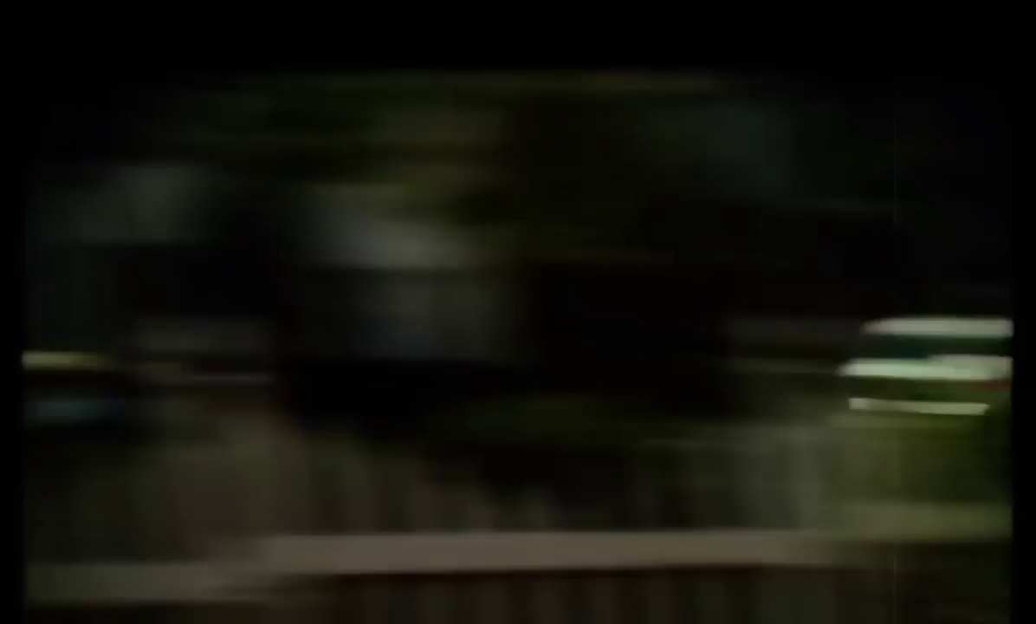
double_click(550, 351)
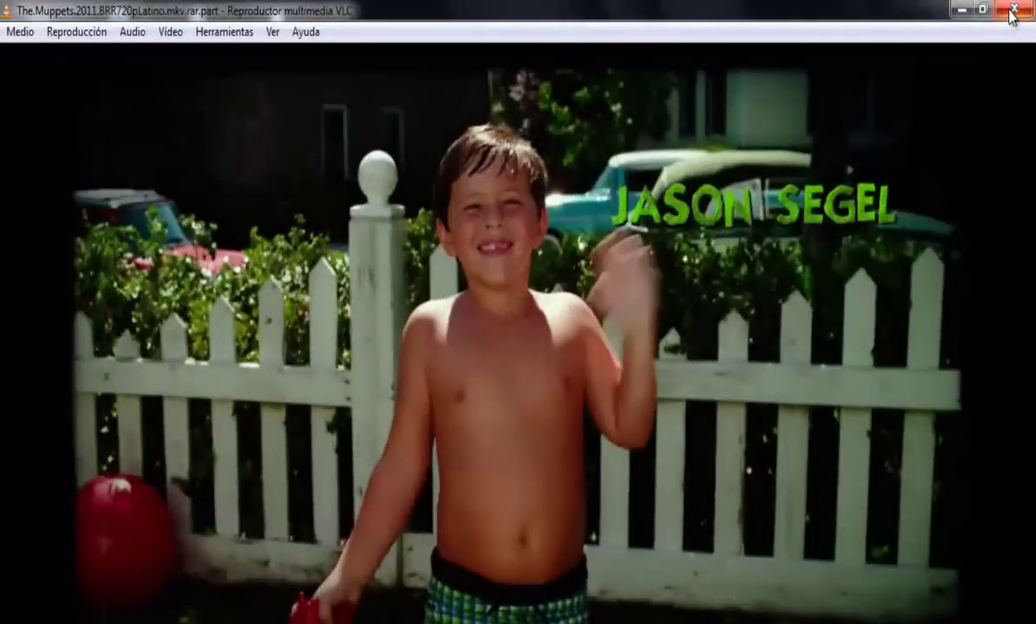
left_click(1012, 12)
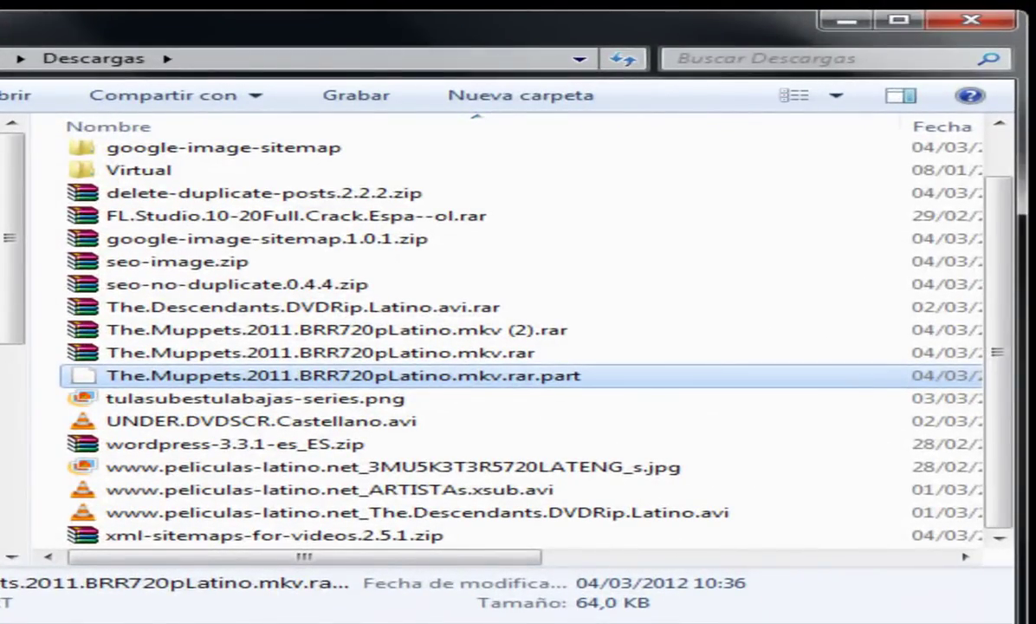
Step: Make a copy of The.Muppets.2011.BRR720pLatino.mkv.rar.part within the Descargas folder
left_click_drag(1012, 279, 1018, 317)
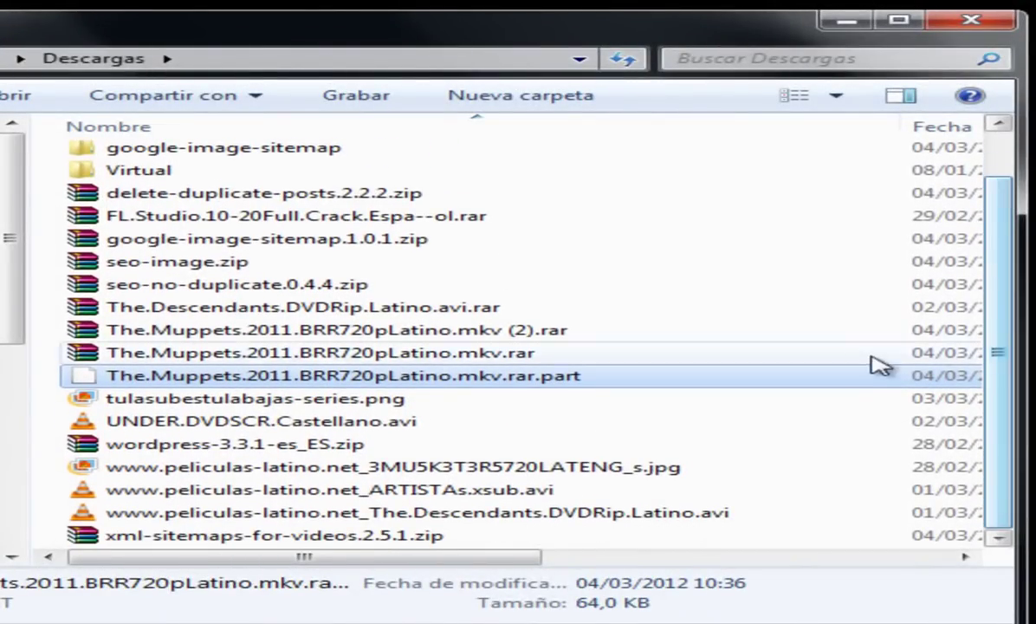
mouse_move(474, 393)
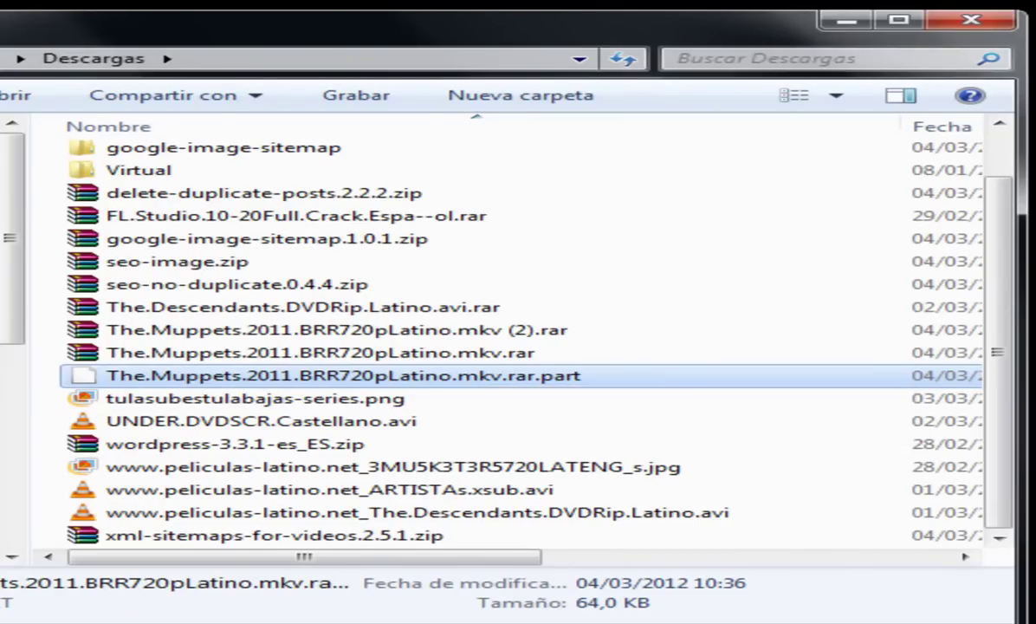
left_click(24, 606)
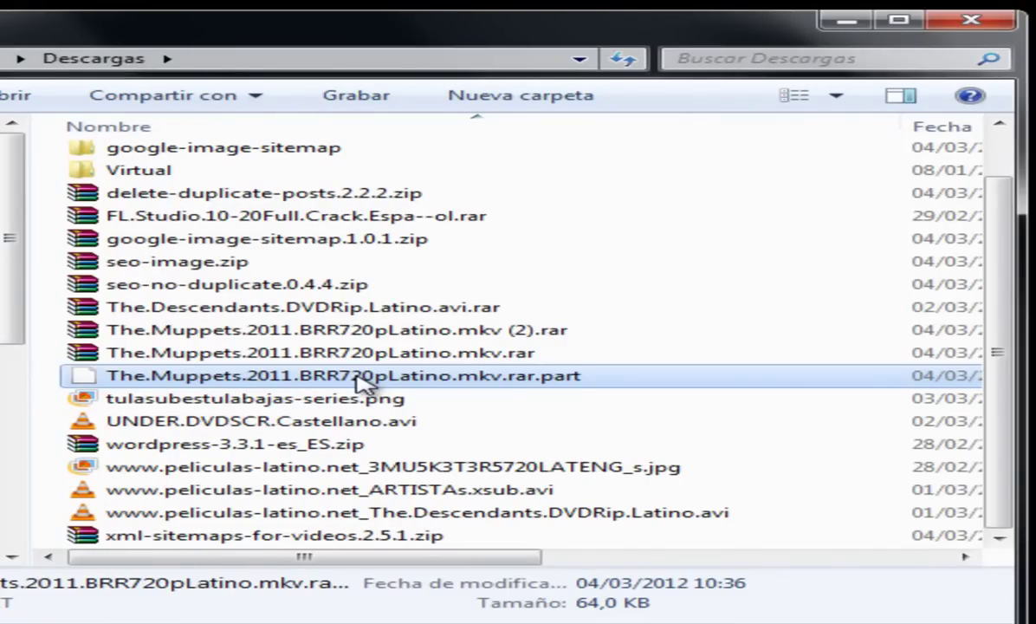
key("ctrl+v")
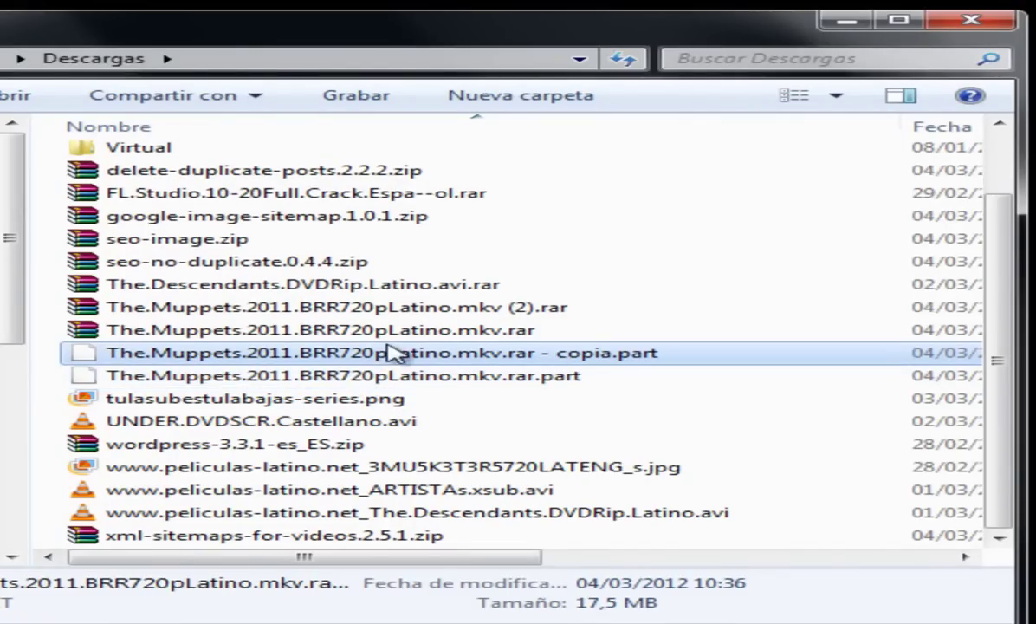
Step: Rename the copied partial file by removing " - copia.part", accepting the extension change and the suggested name The.Muppets.2011.BRR720pLatino.mkv (3).rar
key("F2")
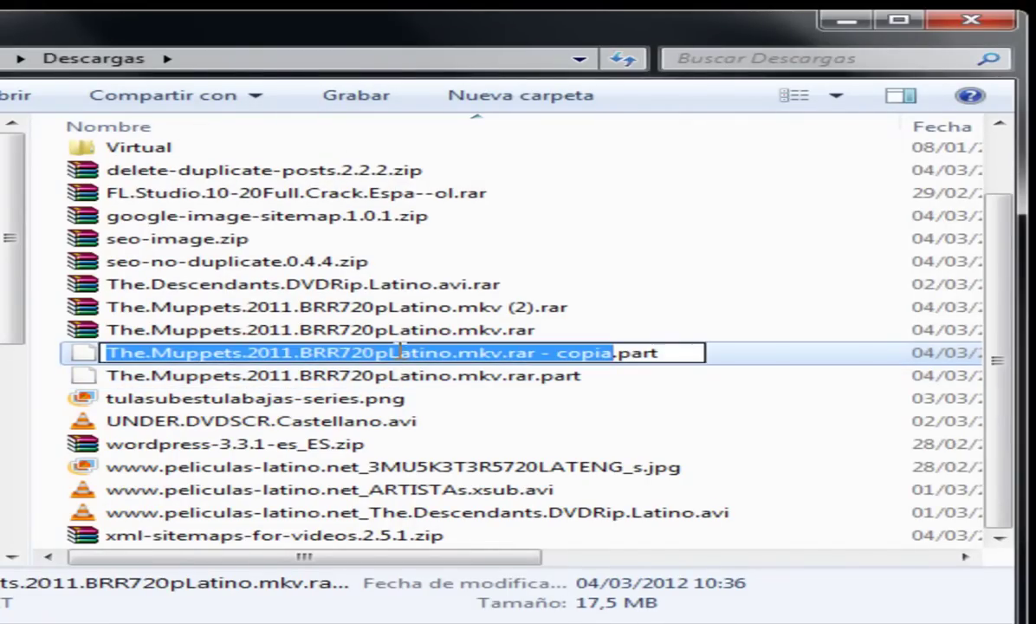
left_click(354, 376)
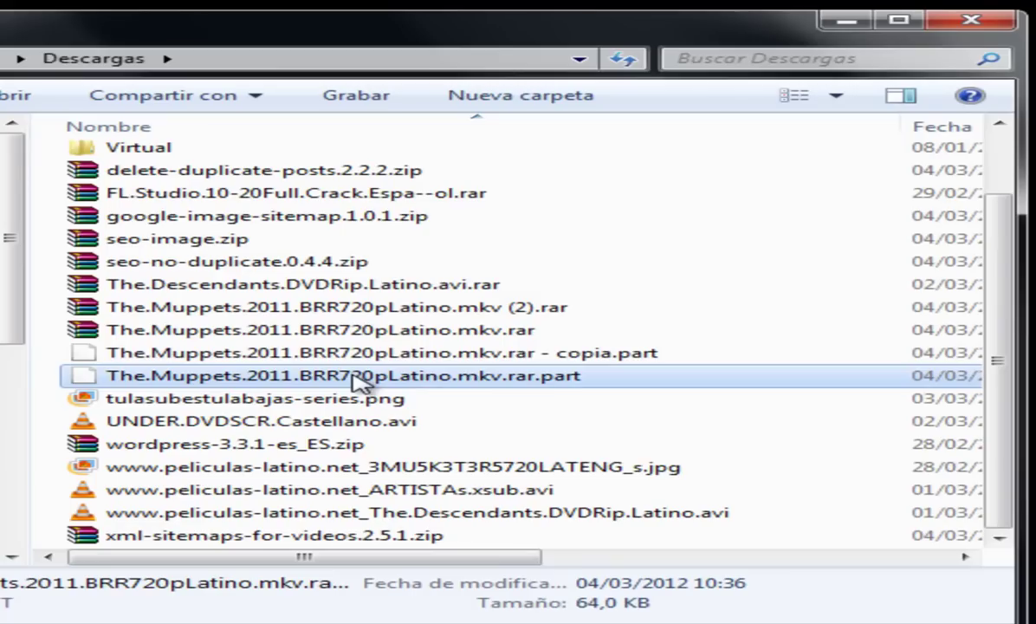
left_click(417, 357)
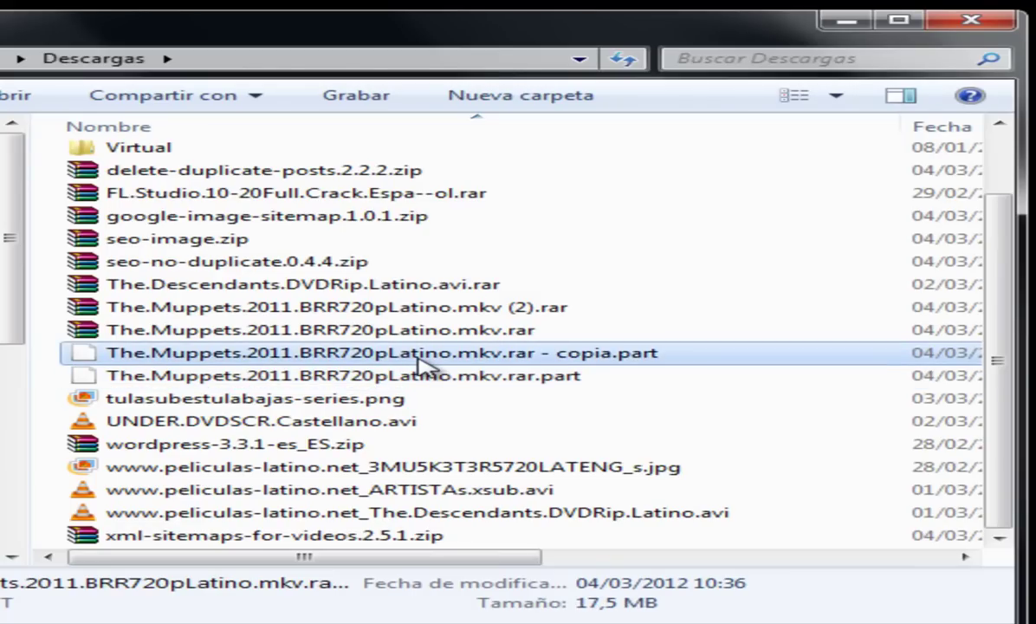
key("F2")
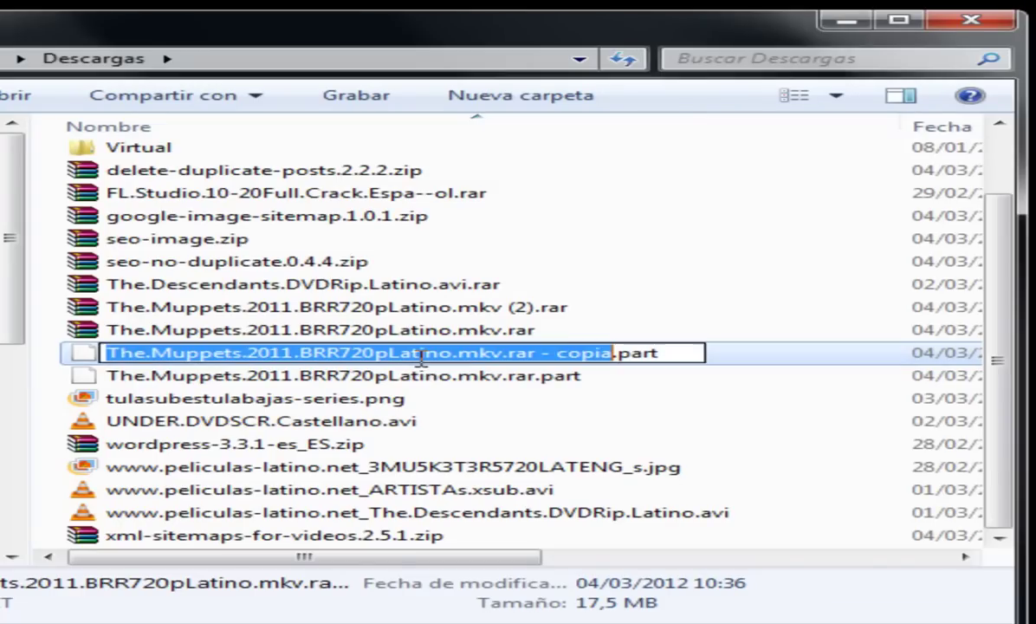
left_click(542, 352)
left_click_drag(542, 352, 674, 349)
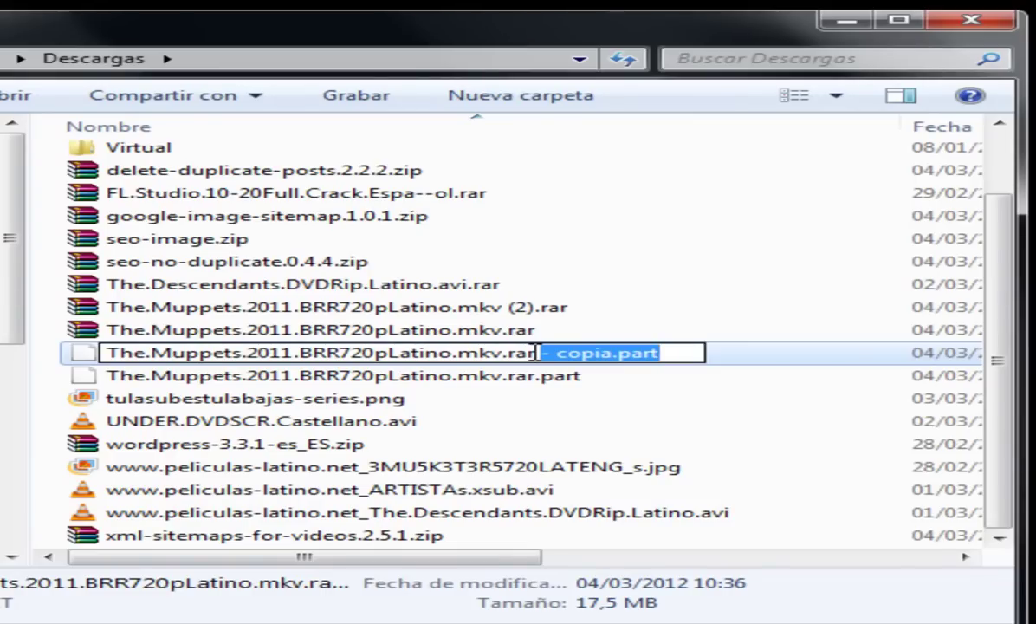
key("Delete")
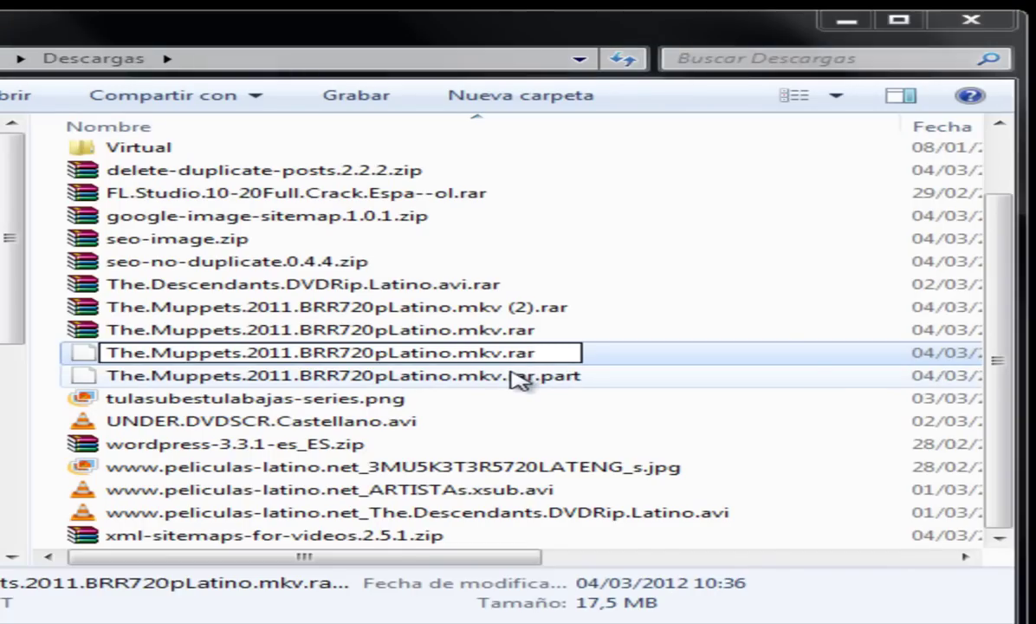
key("Return")
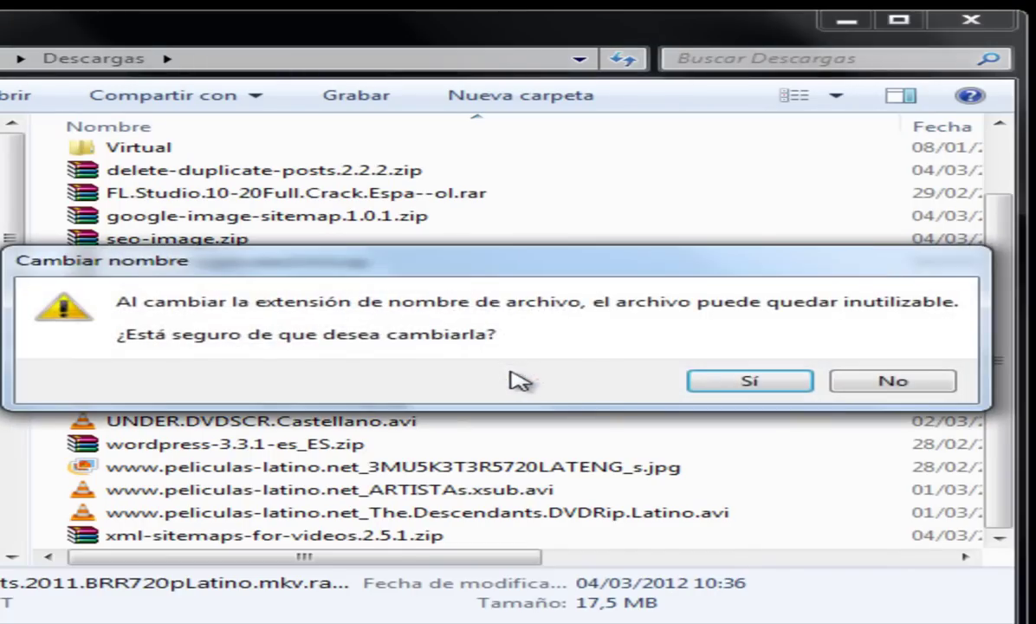
left_click(737, 382)
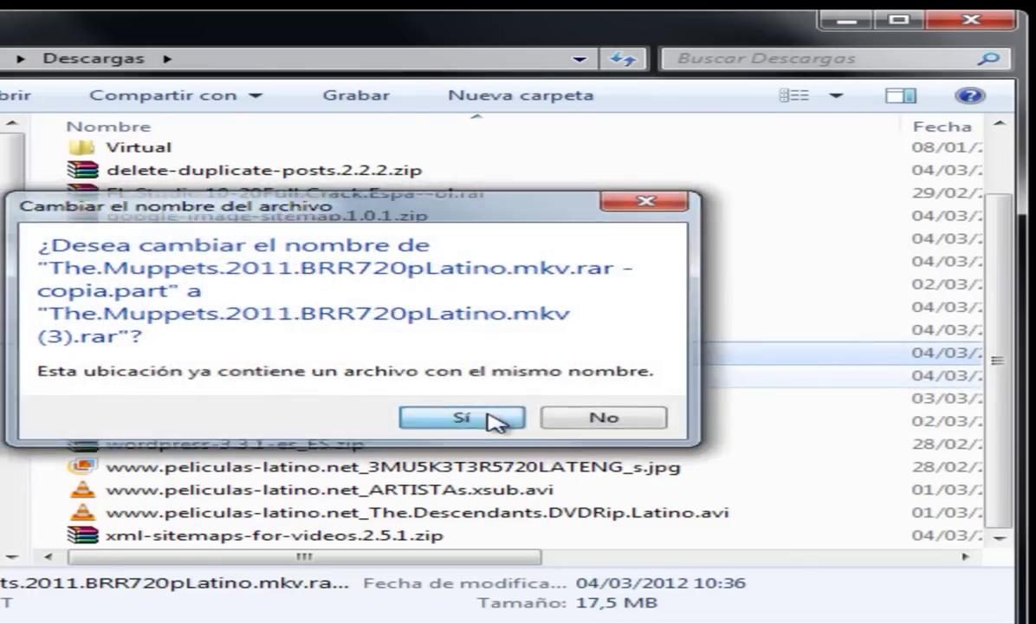
left_click(493, 420)
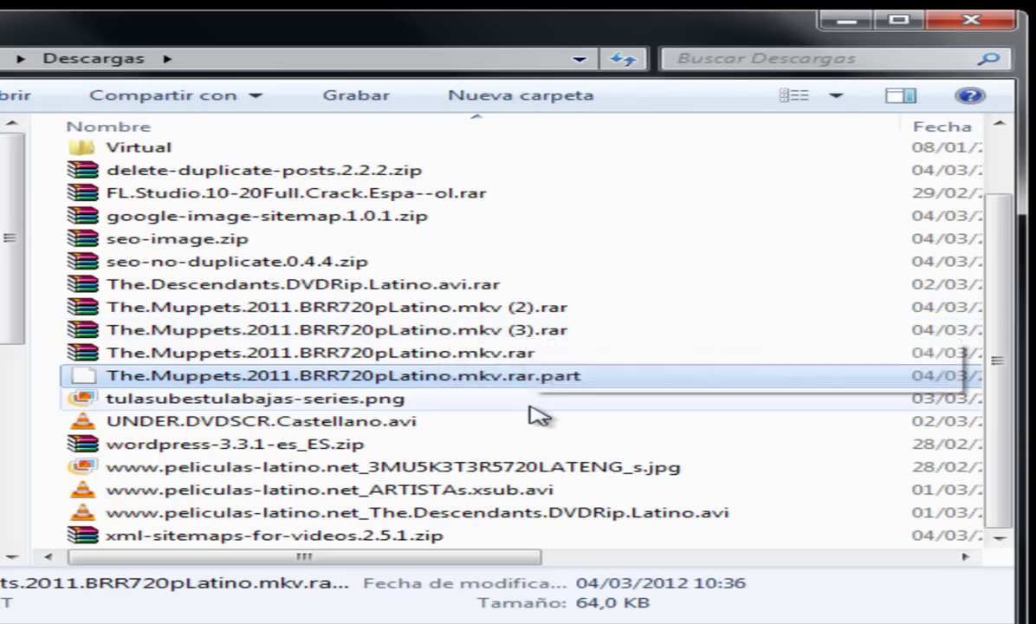
Step: Open The.Muppets.2011.BRR720pLatino.mkv (3).rar in WinRAR, extract its movie file to the desktop (Escritorio), dismiss the diagnostic messages and close the archive
left_click(492, 334)
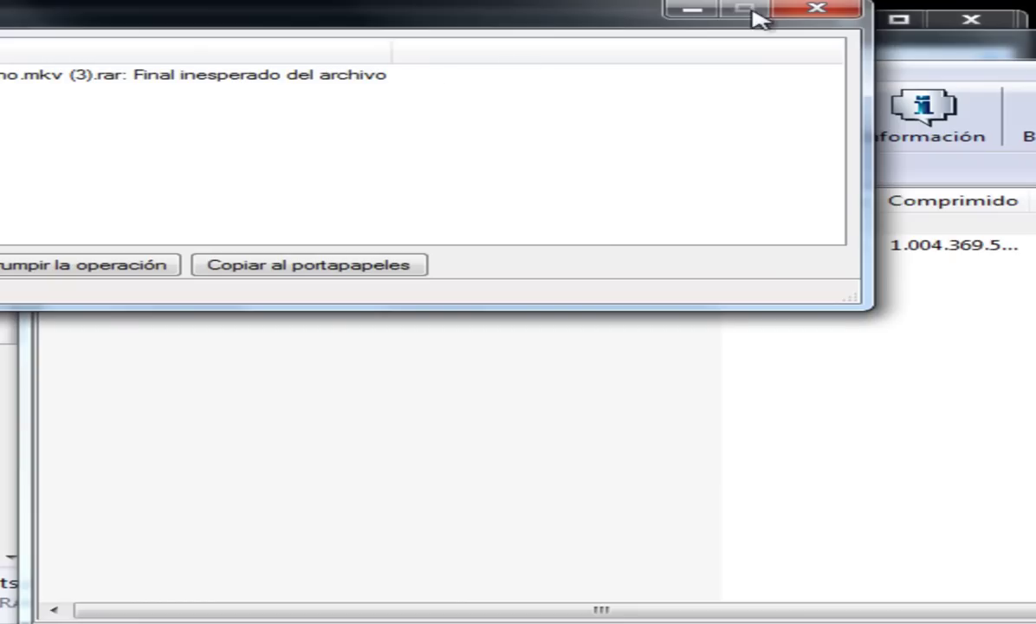
left_click(817, 9)
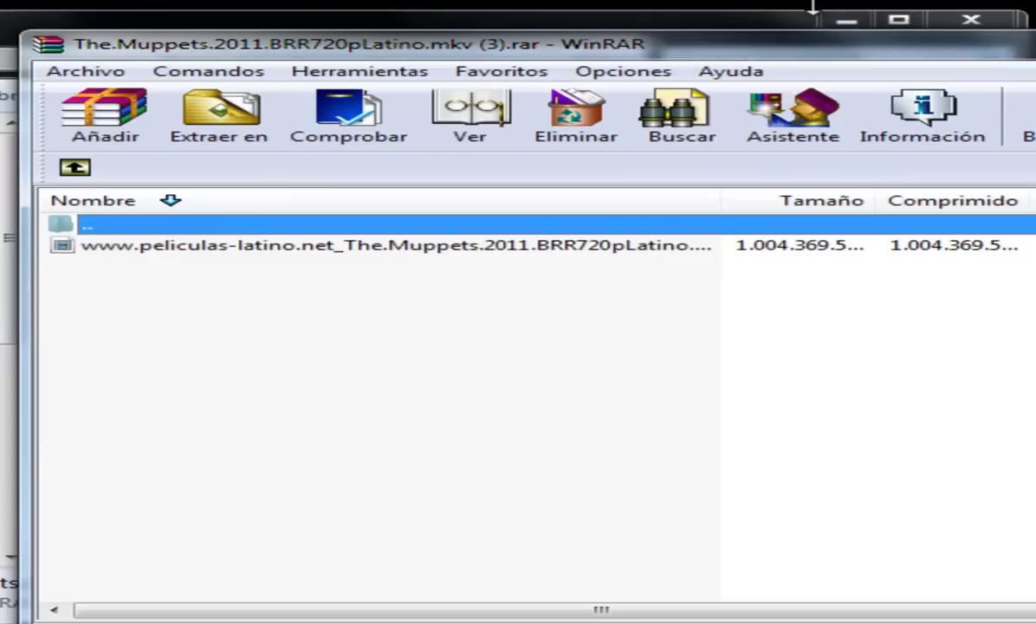
left_click(247, 259)
left_click(260, 247)
right_click(258, 249)
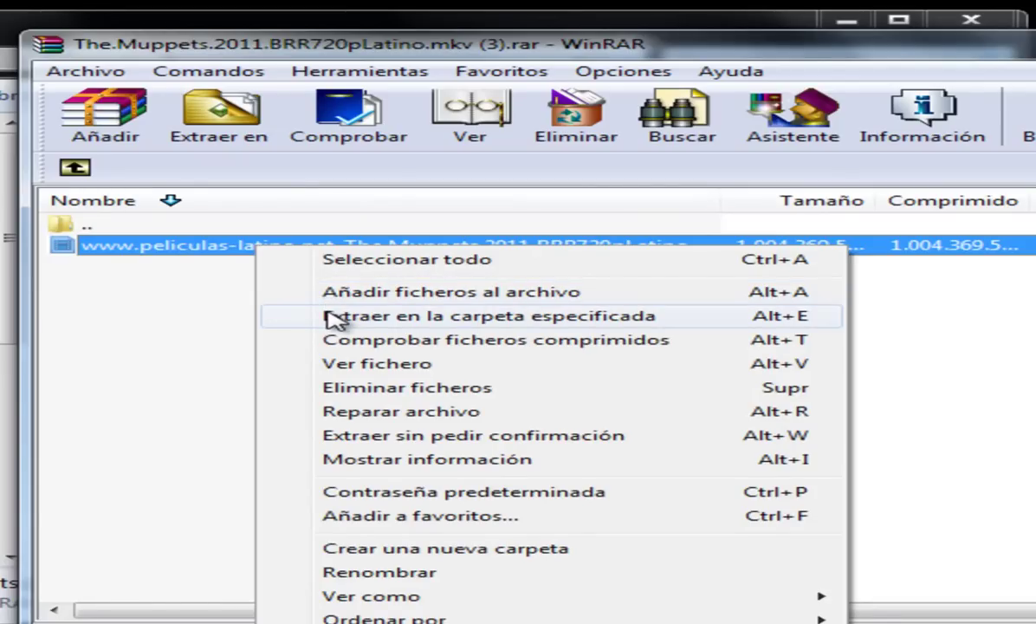
left_click(427, 319)
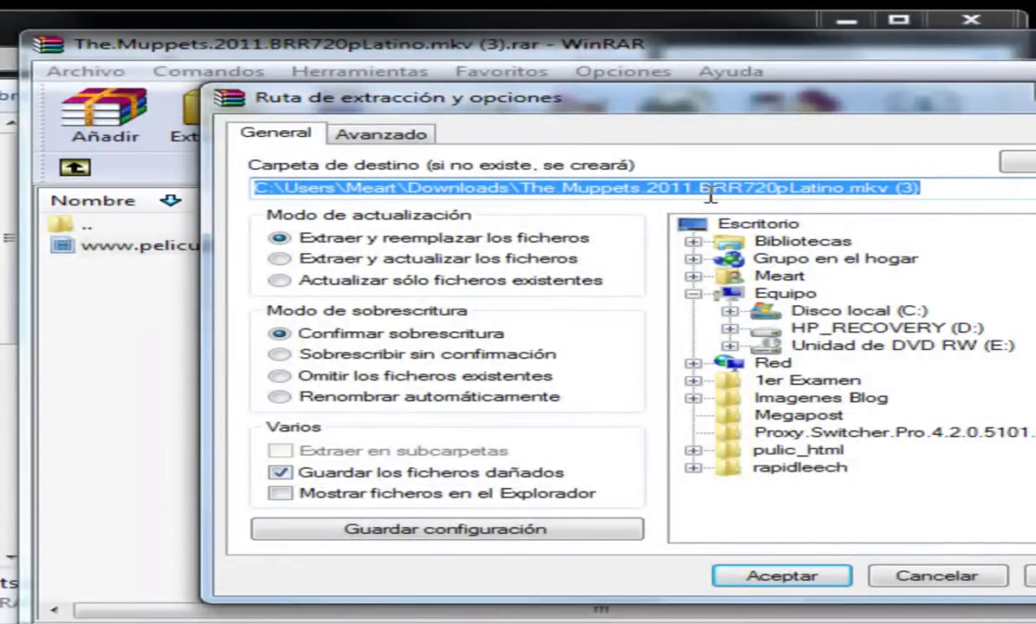
left_click(724, 224)
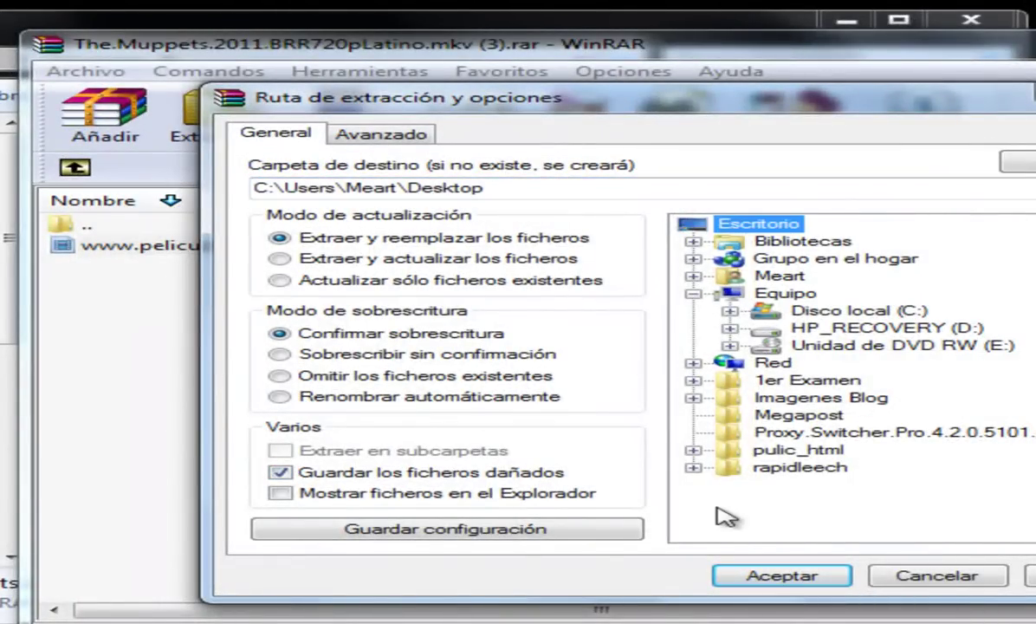
left_click(738, 575)
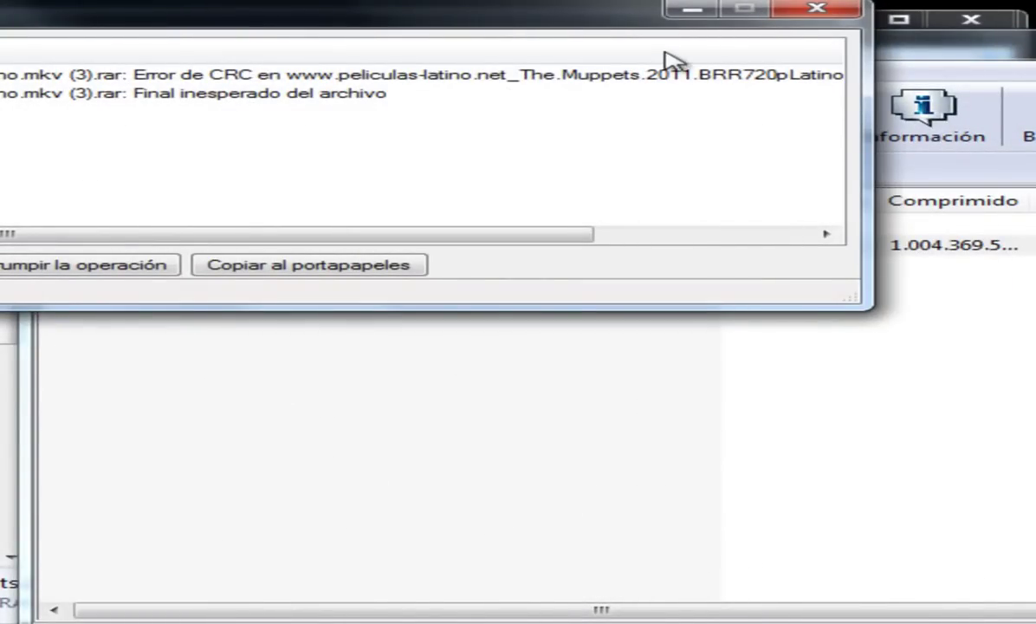
left_click(814, 10)
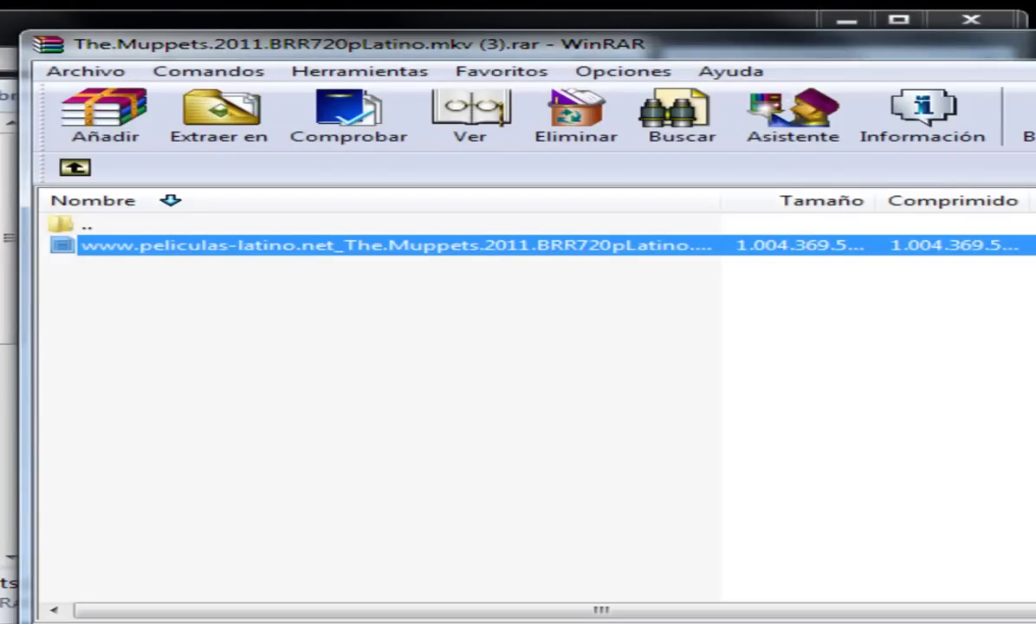
key("alt+F4")
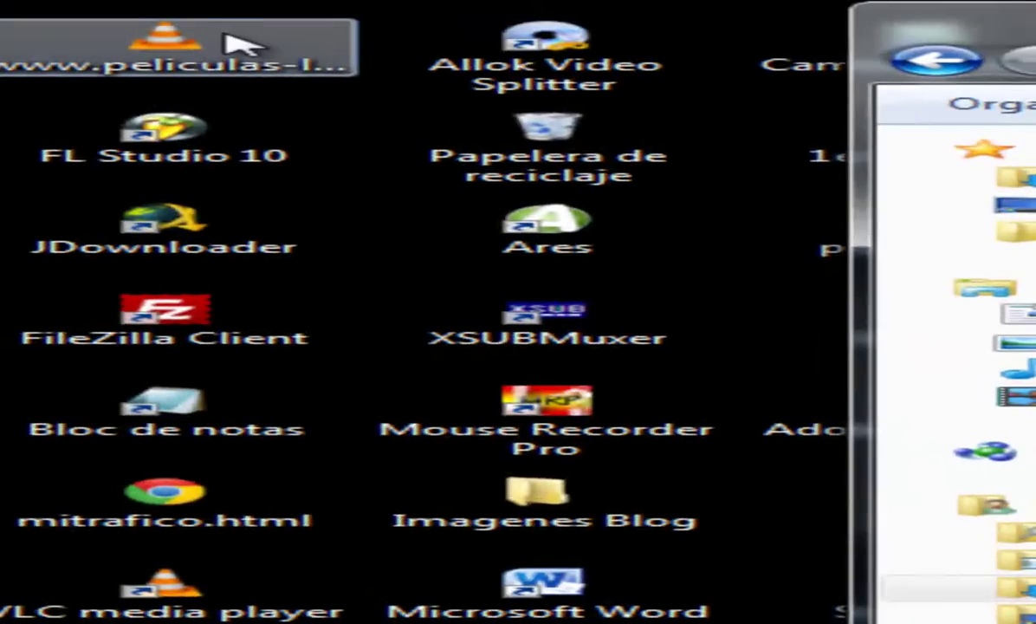
Step: Open the extracted Muppets .mkv file on the desktop with the VLC media player shortcut
left_click(164, 39)
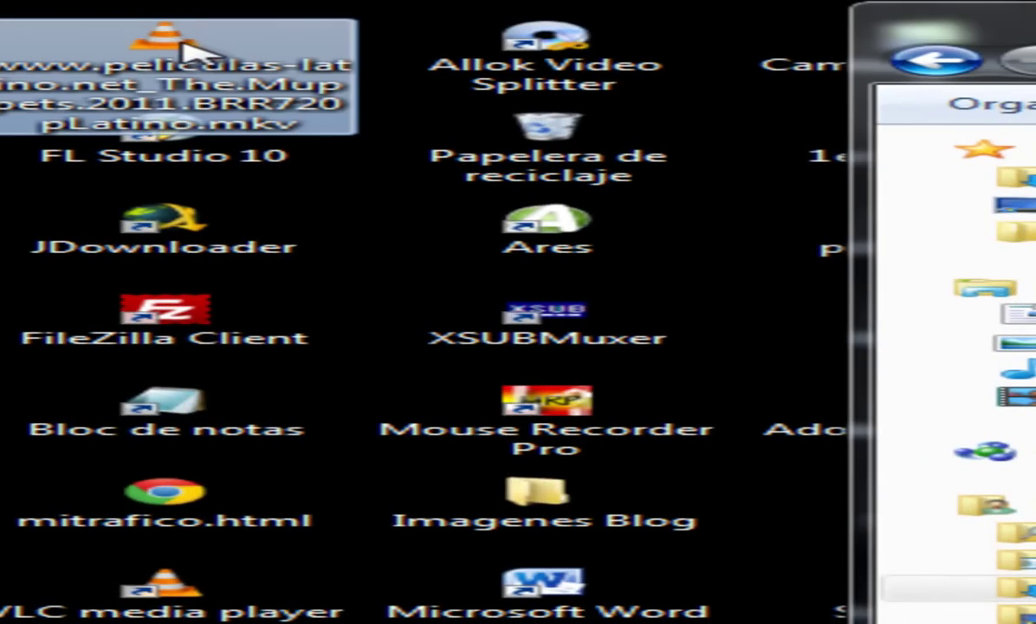
mouse_move(192, 54)
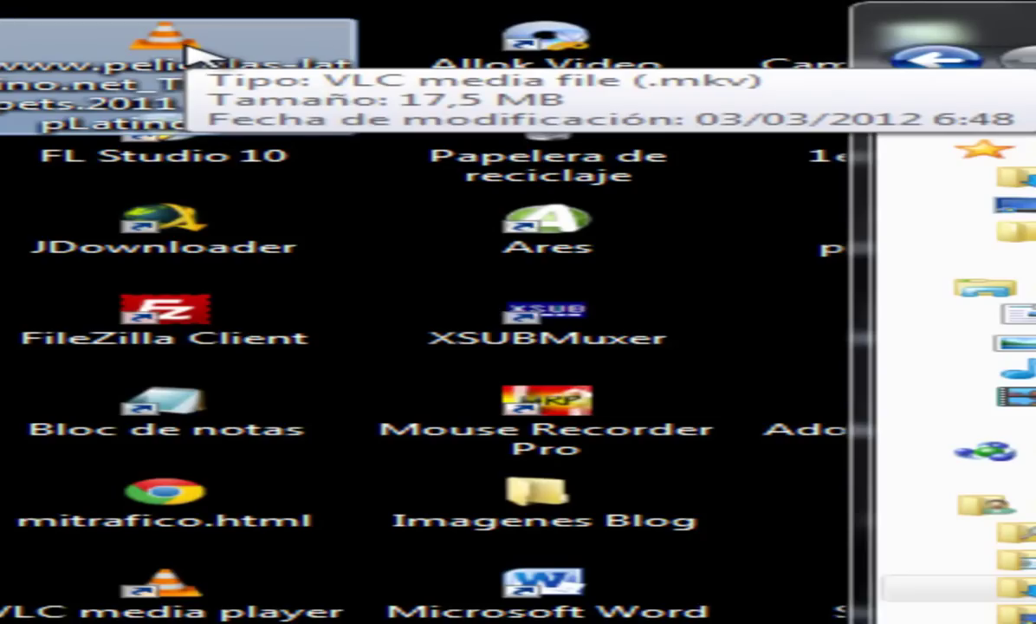
left_click_drag(189, 50, 181, 584)
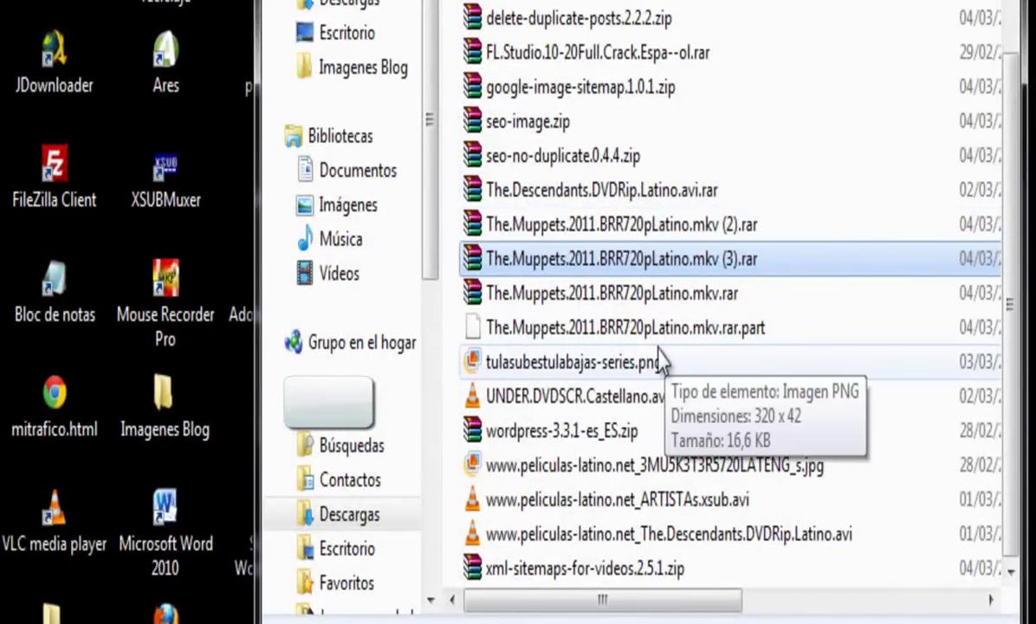
Step: Select the partial download The.Muppets.2011.BRR720pLatino.mkv.rar.part in the Descargas folder
left_click(598, 329)
left_click_drag(561, 334, 511, 339)
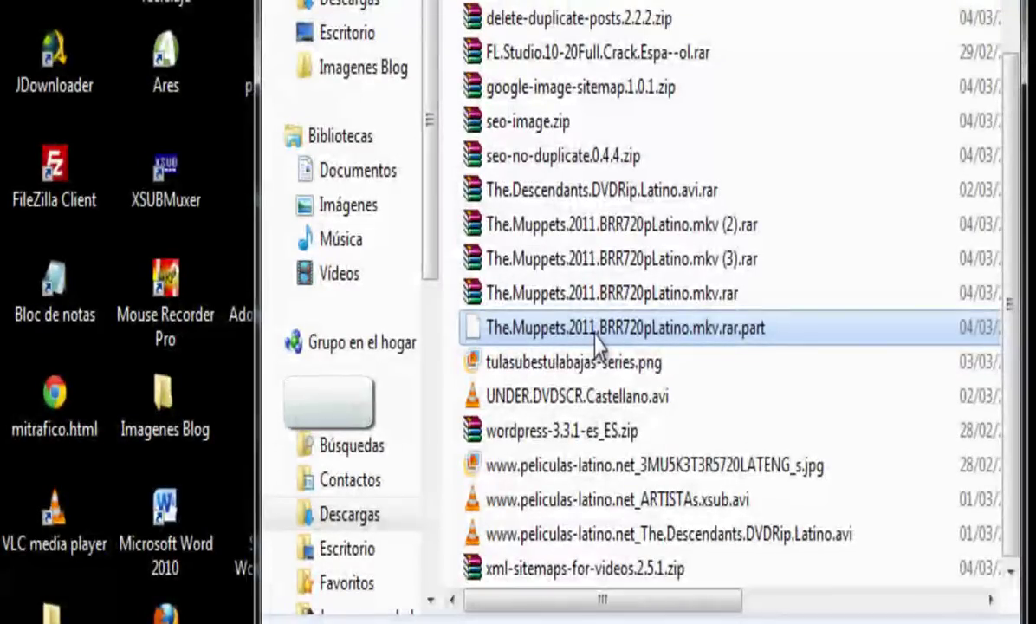